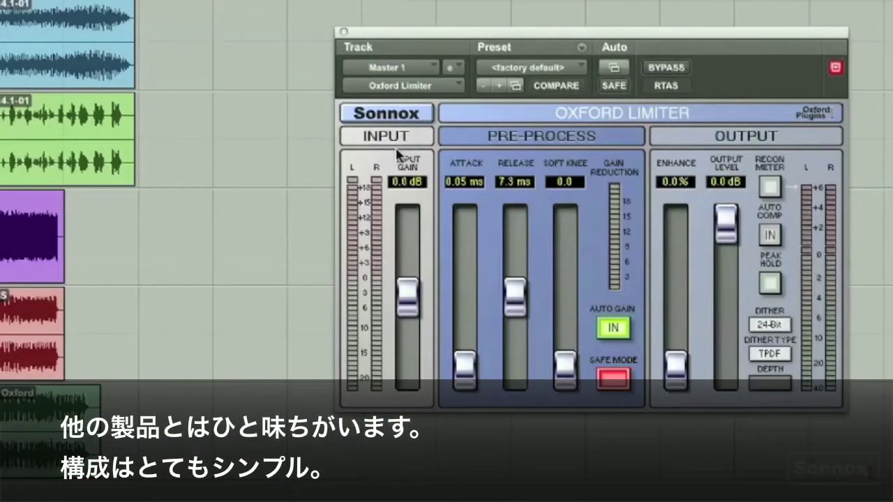
# Try the input gain at 18 dB and Enhance at 125%, resetting each control to its default.
pyautogui.moveTo(410, 298); pyautogui.dragTo(405, 201)
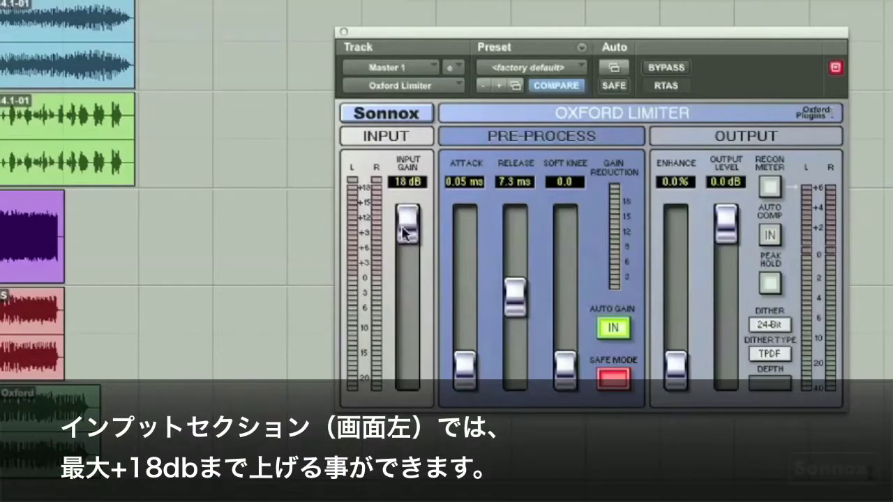
pyautogui.keyDown('alt'); pyautogui.click(404, 230); pyautogui.keyUp('alt')
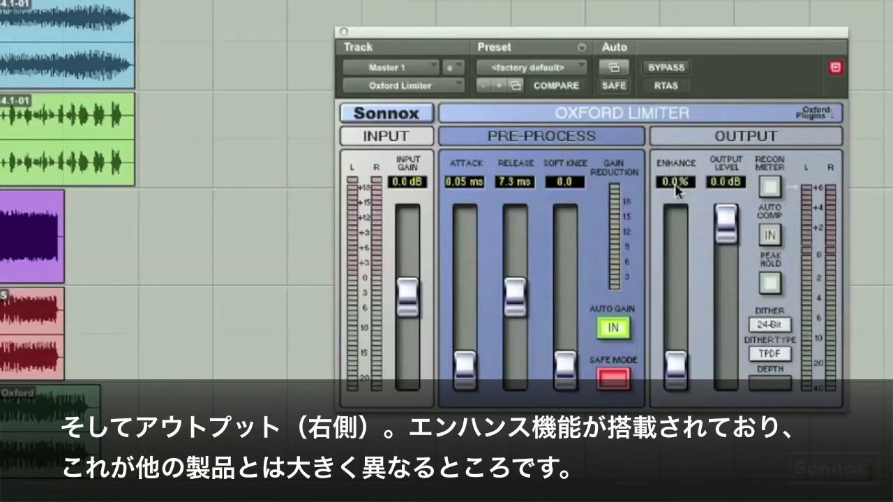
pyautogui.moveTo(675, 188); pyautogui.dragTo(671, 195)
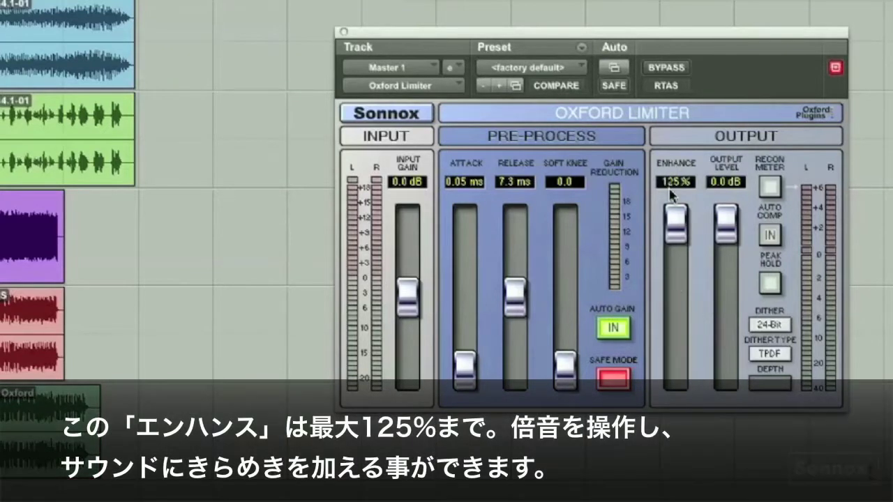
pyautogui.keyDown('alt'); pyautogui.click(675, 229); pyautogui.keyUp('alt')
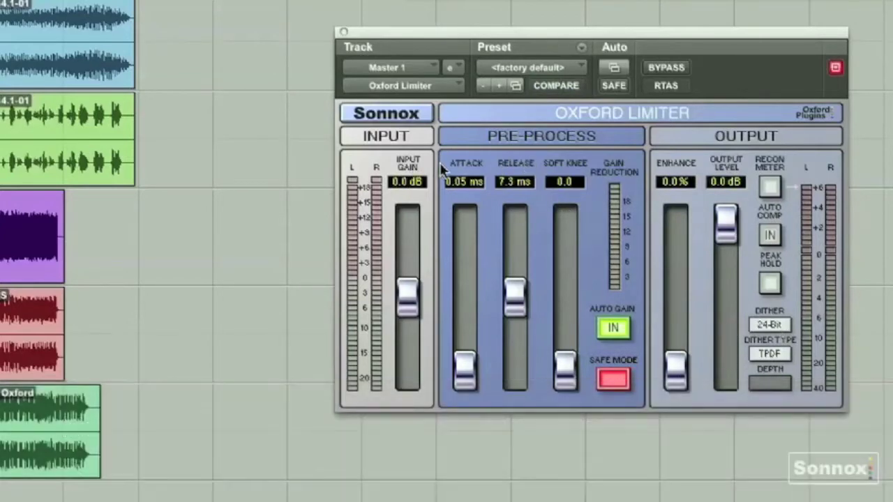
# Start playback of the mix and load the RT ACOUSTIC preset into the limiter on the master track.
pyautogui.press('space')
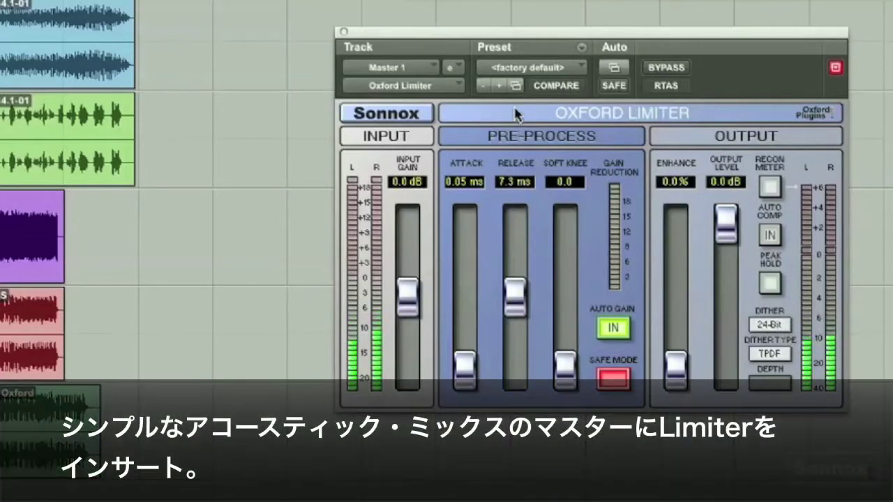
pyautogui.click(523, 68)
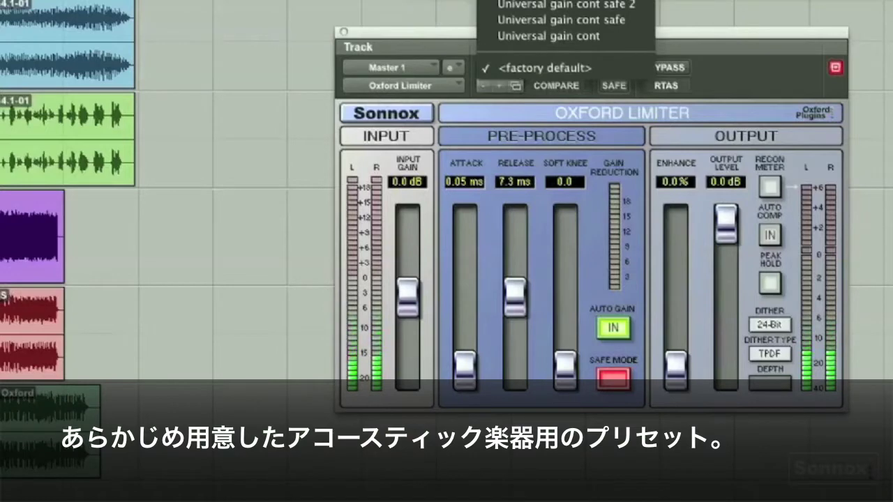
pyautogui.click(544, 2)
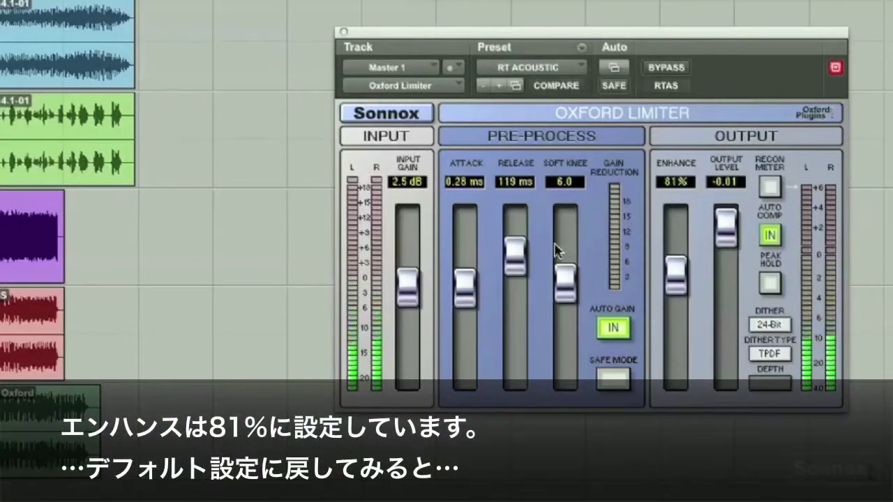
# Compare the sound with the factory default preset and reload RT ACOUSTIC.
pyautogui.click(515, 68)
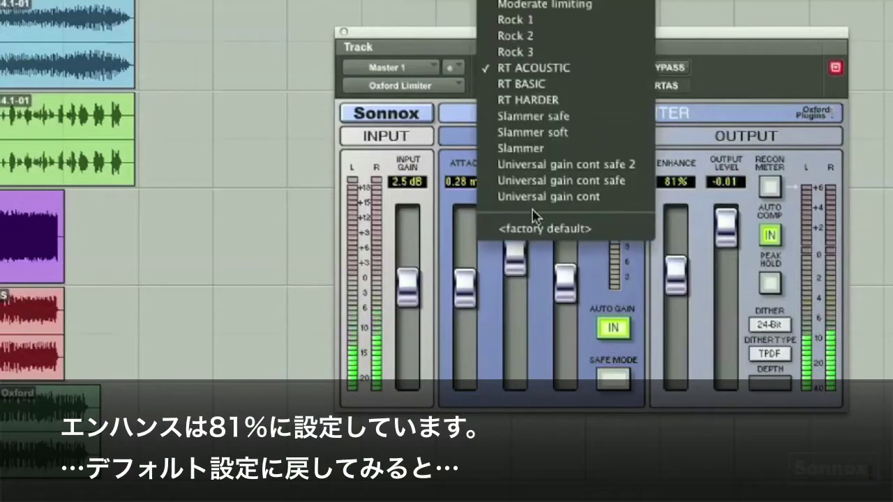
pyautogui.click(534, 229)
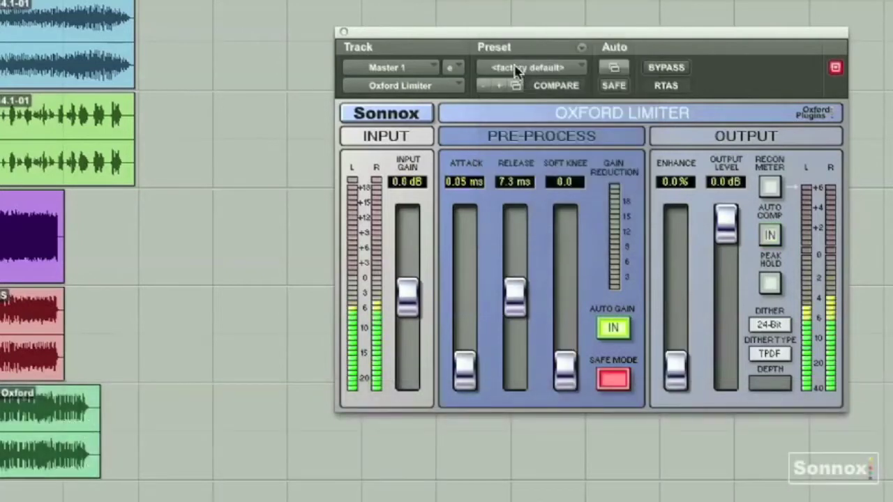
pyautogui.click(516, 68)
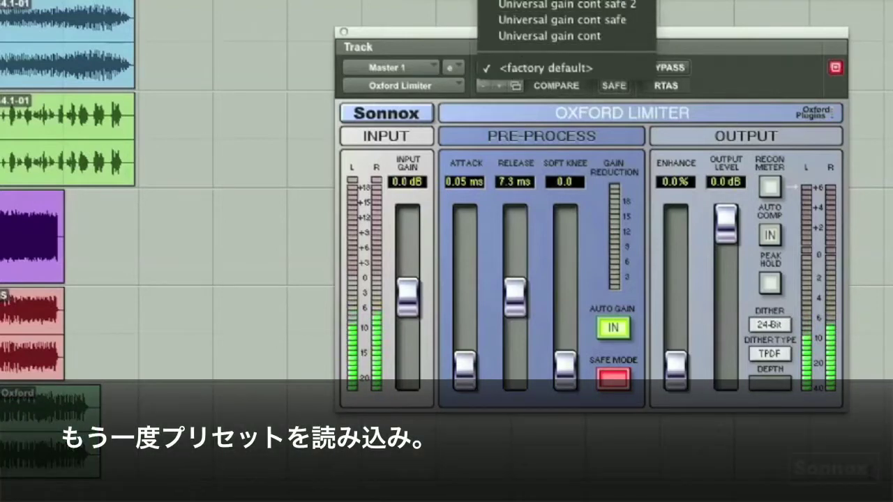
pyautogui.click(558, 3)
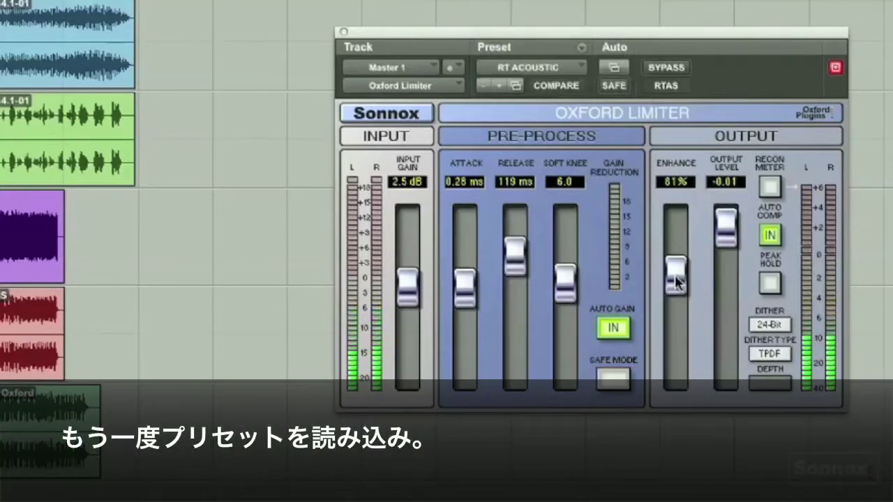
# Set the input gain to 3.0 dB and Enhance to 0%, and compare these edits with the stored RT ACOUSTIC preset.
pyautogui.moveTo(414, 293); pyautogui.dragTo(410, 287)
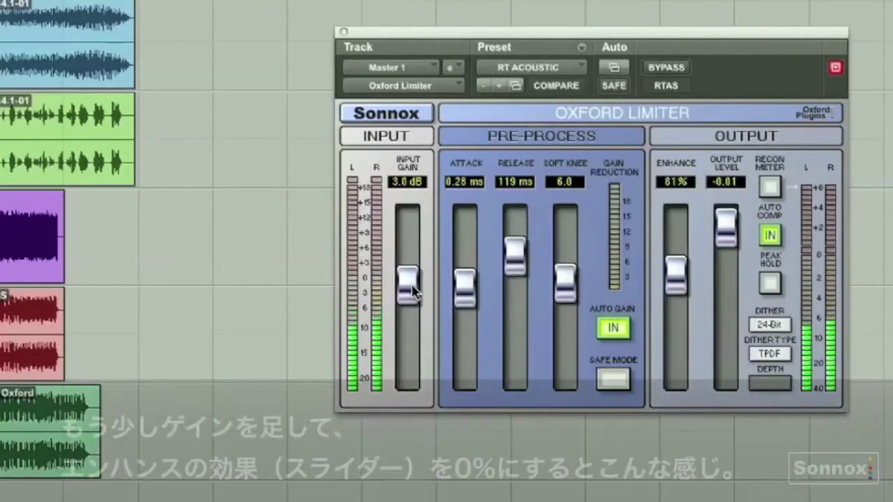
pyautogui.moveTo(685, 282); pyautogui.dragTo(676, 377)
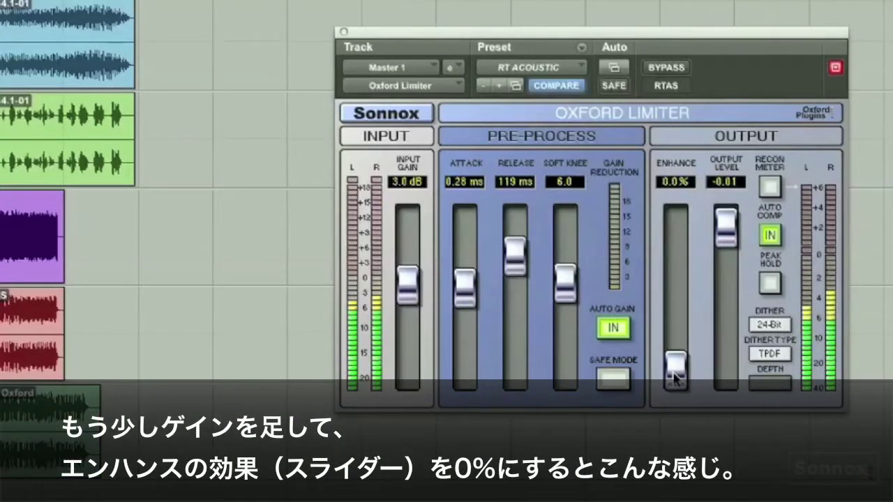
pyautogui.click(577, 86)
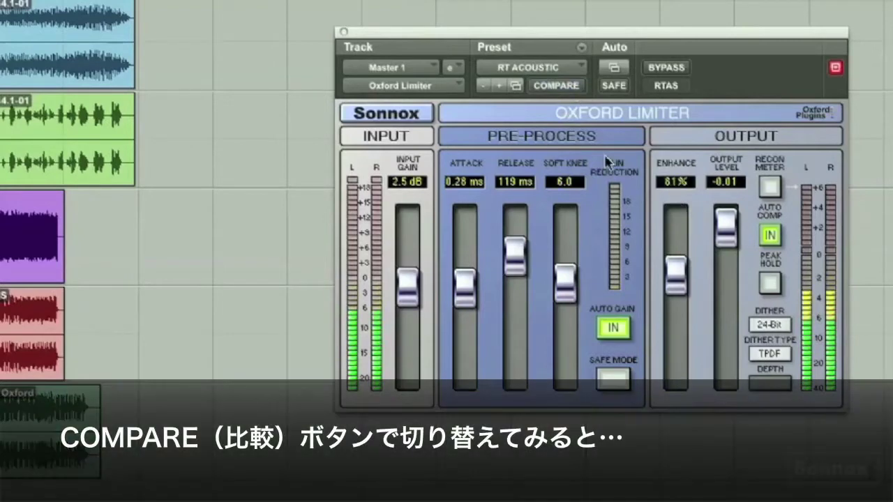
pyautogui.click(556, 86)
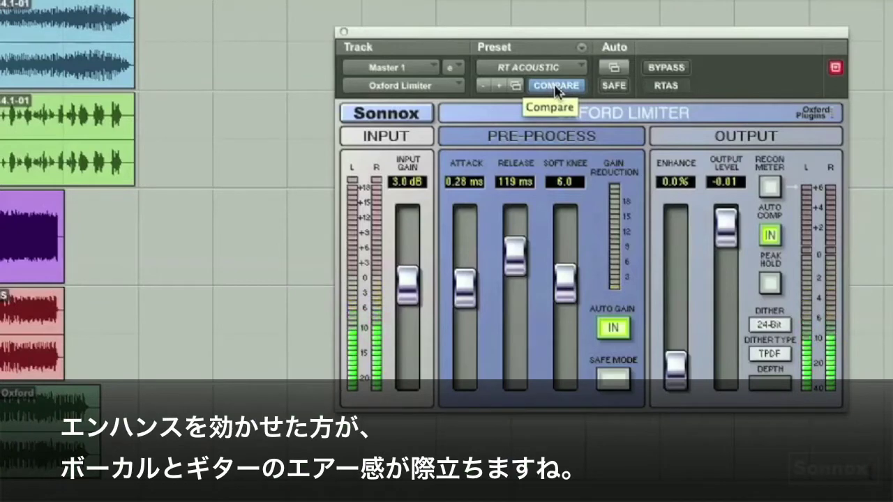
pyautogui.click(556, 85)
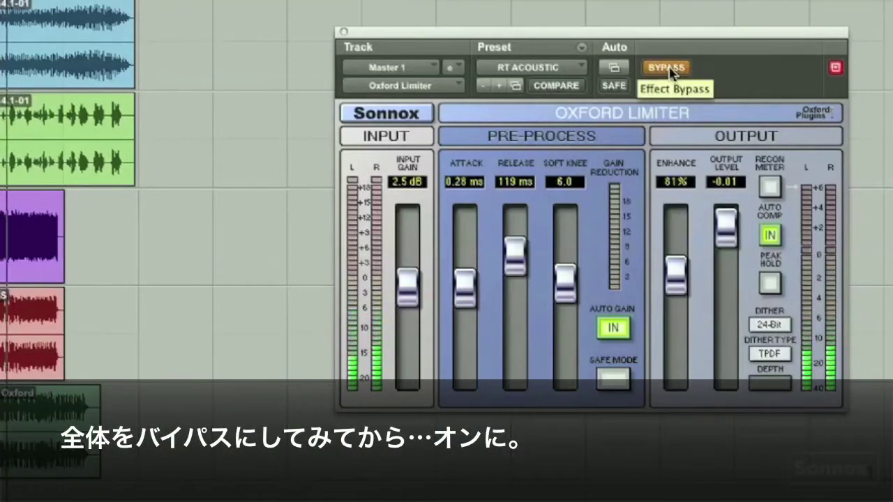
# Raise the input gain to 3.2 dB and compare the limited mix with the bypassed signal, leaving the limiter active.
pyautogui.click(668, 69)
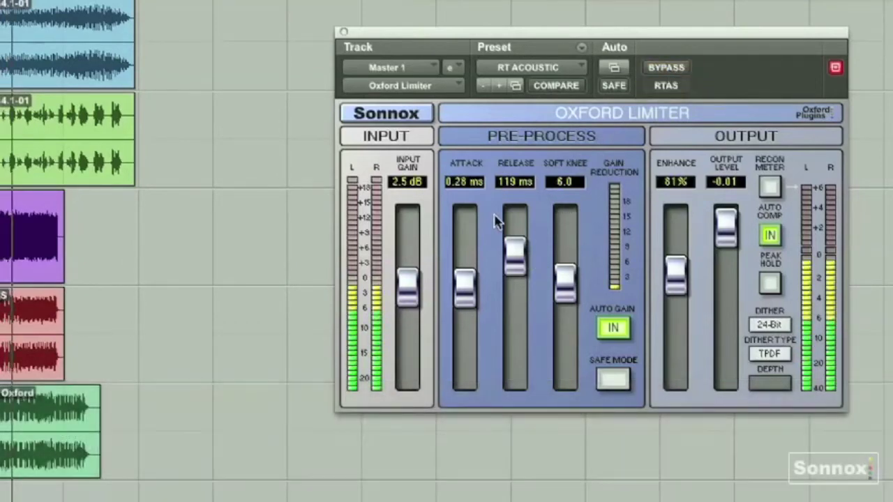
pyautogui.moveTo(408, 281); pyautogui.dragTo(408, 277)
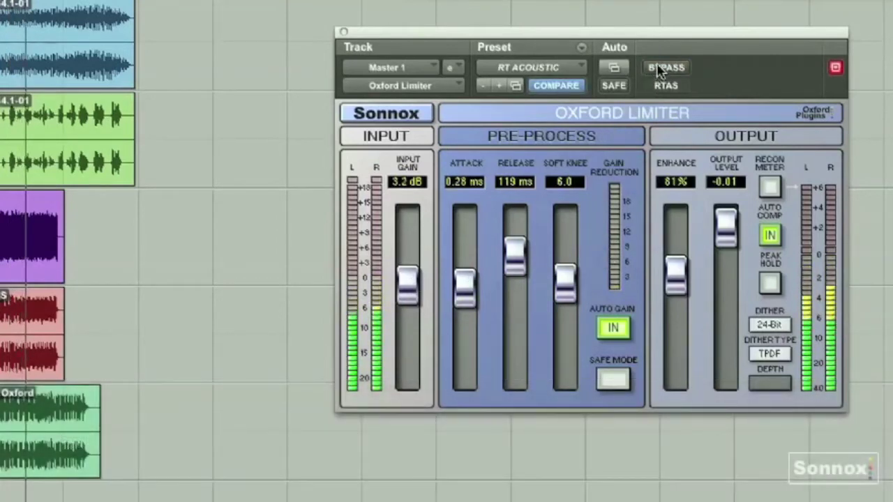
pyautogui.click(658, 68)
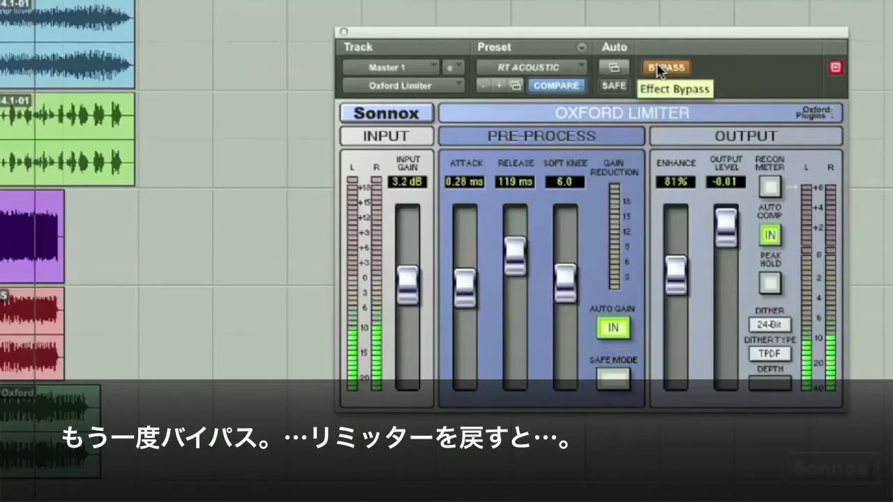
pyautogui.click(657, 66)
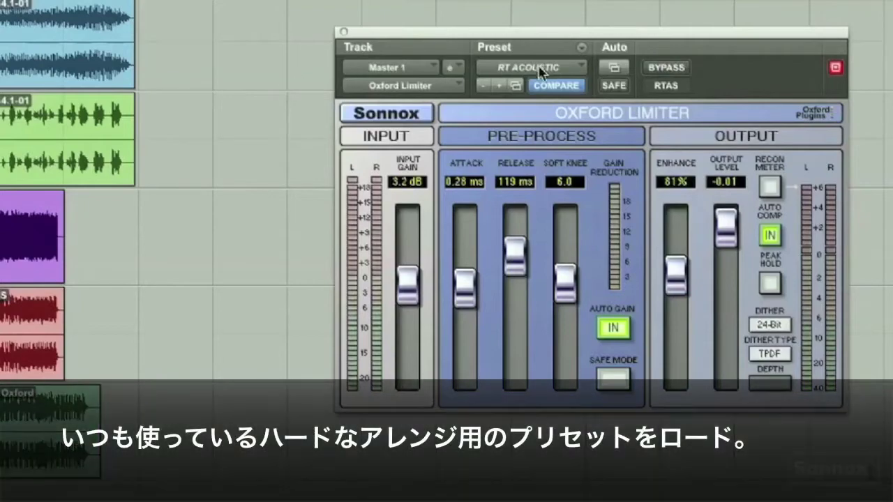
# Reset the limiter to the factory default preset and load the RT HARDER preset for the harder arrangement.
pyautogui.click(544, 67)
pyautogui.click(551, 228)
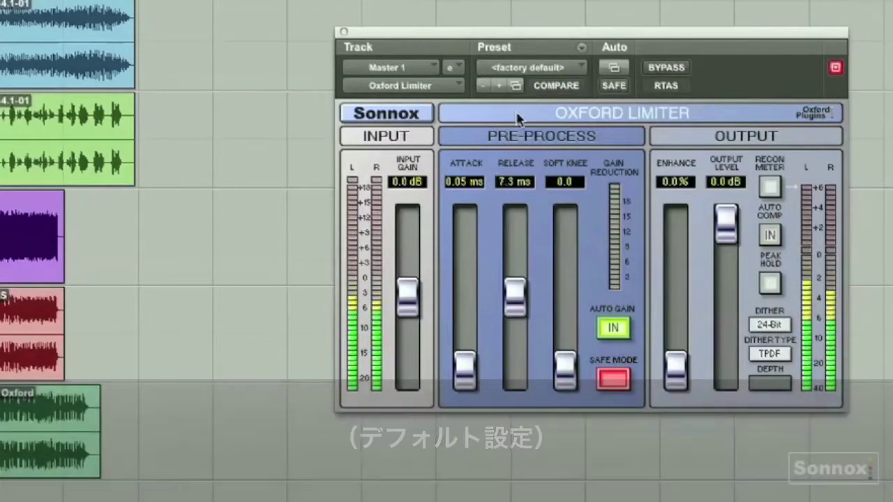
pyautogui.click(501, 68)
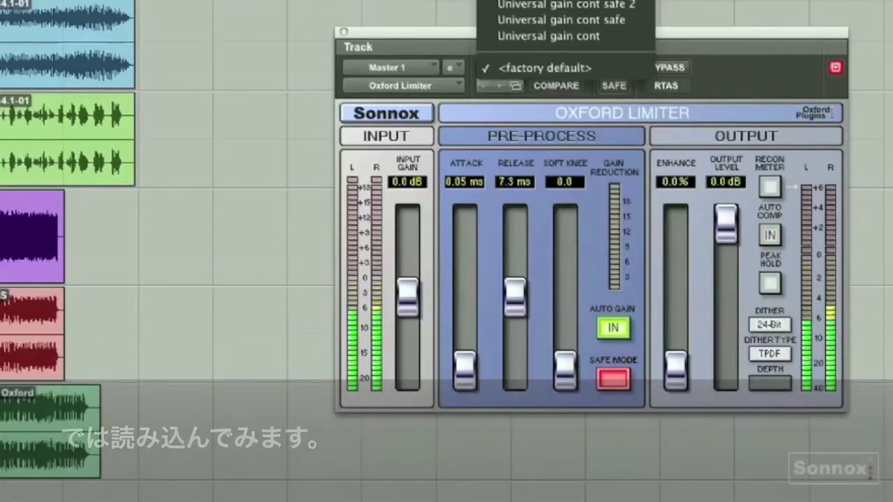
pyautogui.click(549, 2)
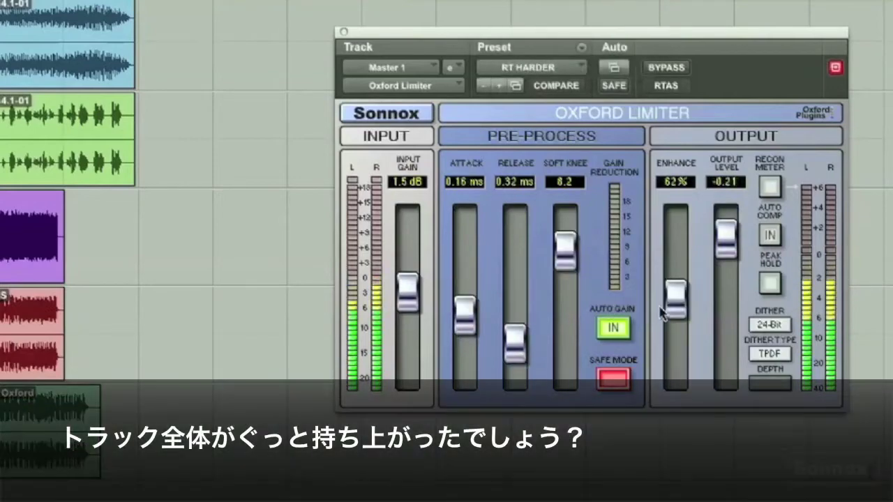
# Raise Enhance to 103% and compare it with the stored RT HARDER preset.
pyautogui.moveTo(672, 309); pyautogui.dragTo(675, 259)
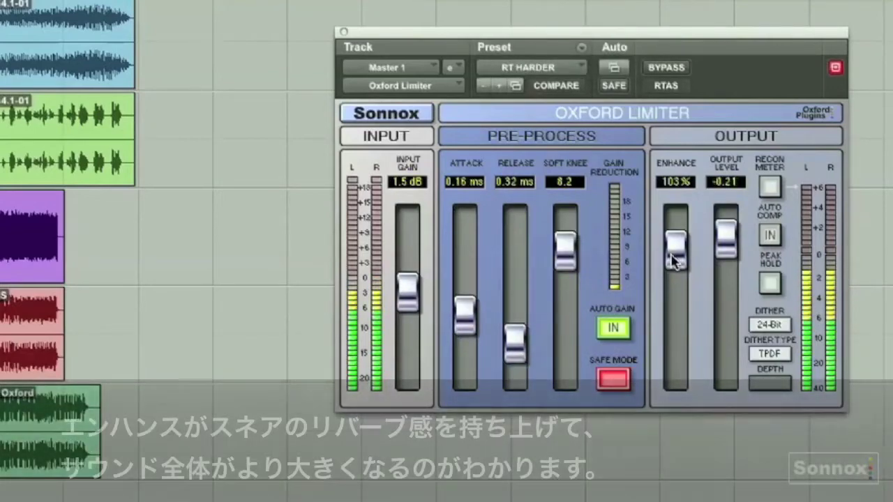
pyautogui.click(559, 86)
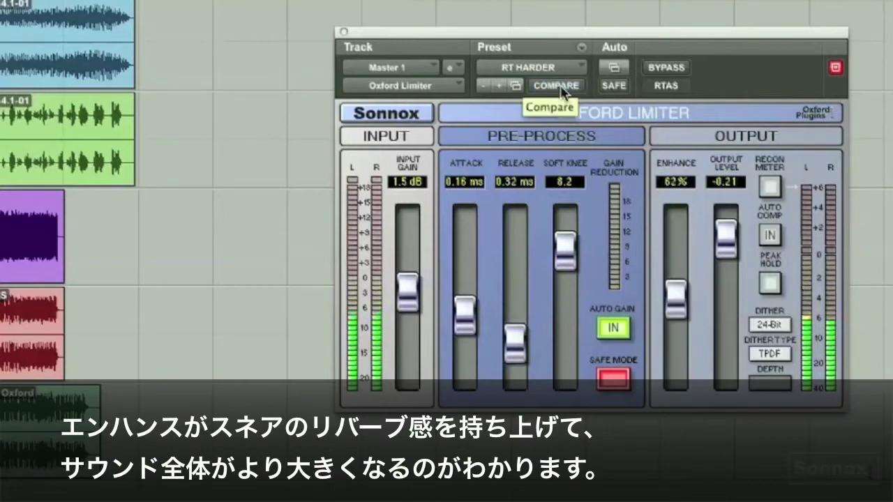
pyautogui.click(558, 86)
# Set Enhance to 81% and the input gain to 2.5 dB, and compare the result with the bypassed signal.
pyautogui.moveTo(674, 259); pyautogui.dragTo(674, 281)
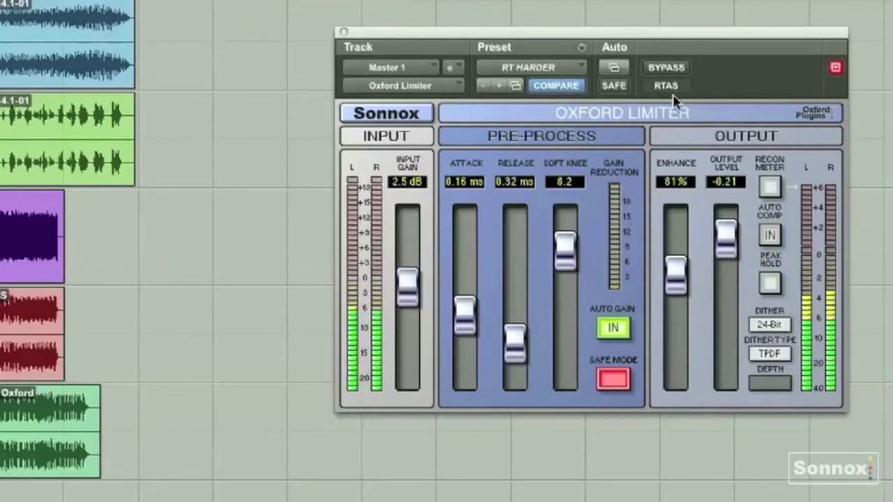
pyautogui.click(667, 68)
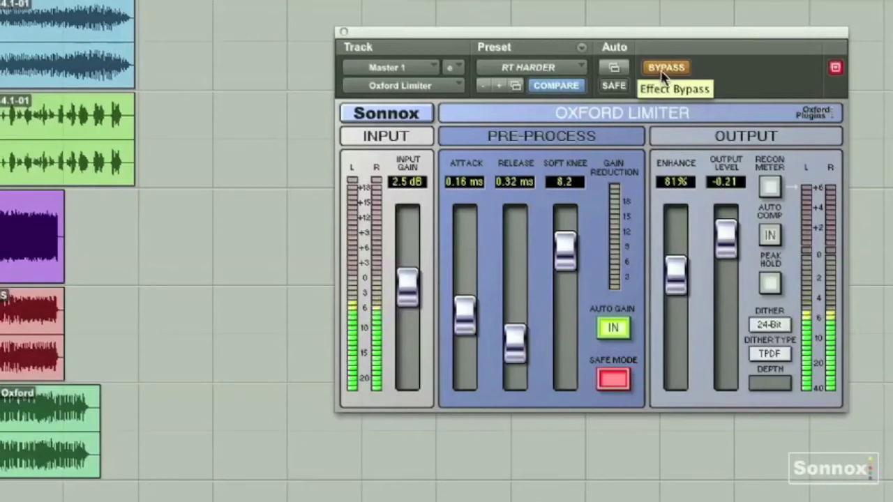
pyautogui.click(664, 69)
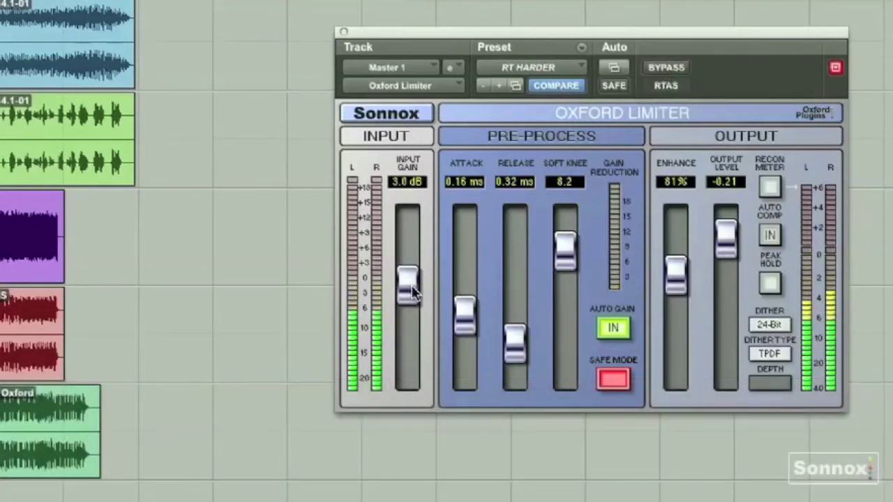
# Compare the harder mix with the factory default preset and reload RT HARDER.
pyautogui.click(543, 68)
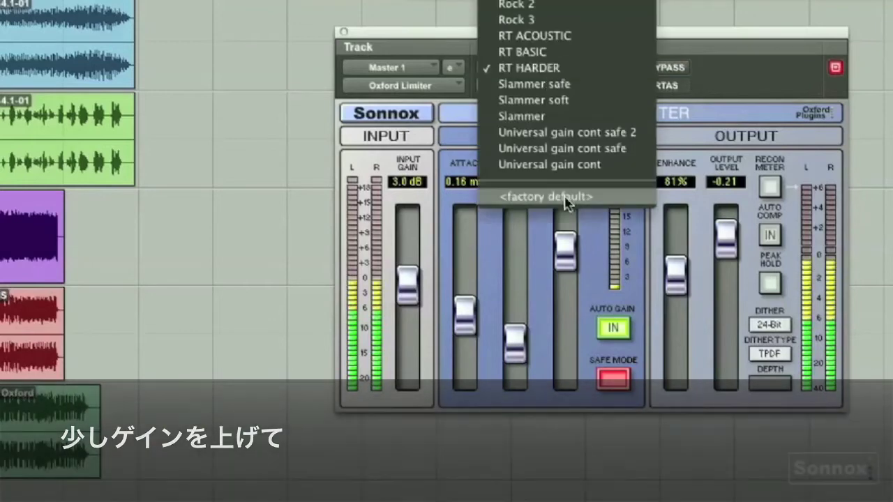
pyautogui.click(565, 198)
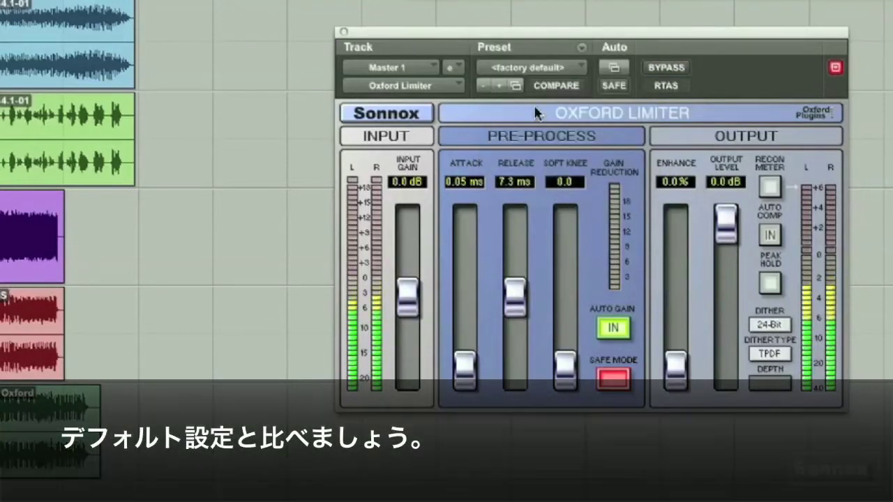
pyautogui.click(517, 68)
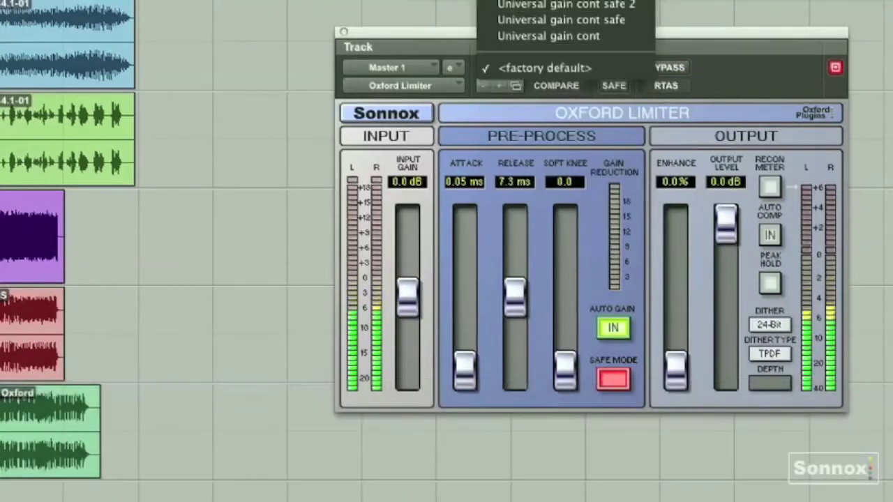
pyautogui.click(558, 5)
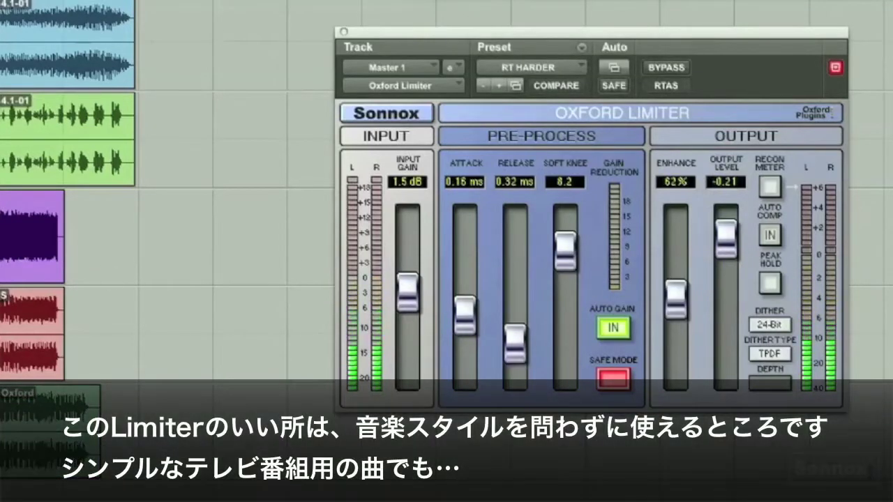
# Load the factory default preset and set input gain to 2.2 dB, Enhance to 71%, attack to 0.17 ms and soft knee to 9.4.
pyautogui.click(529, 70)
pyautogui.click(529, 198)
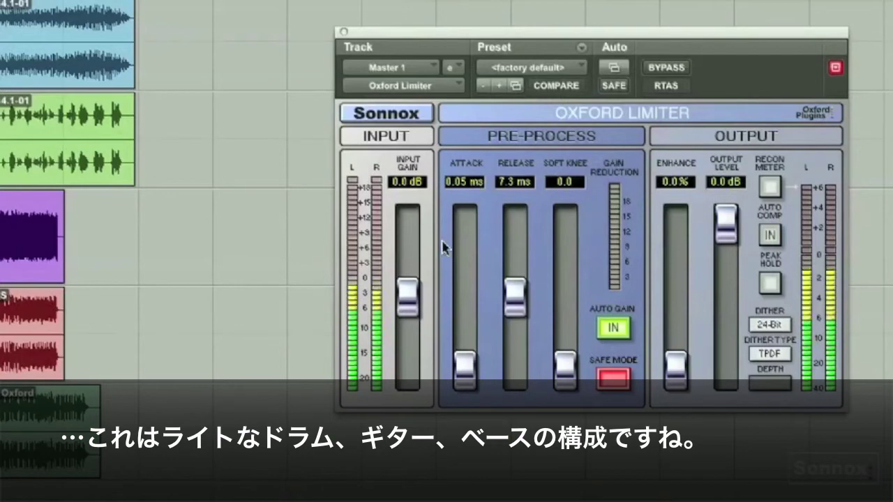
pyautogui.moveTo(409, 297)
pyautogui.mouseDown()
pyautogui.moveTo(412, 274)
pyautogui.moveTo(408, 288)
pyautogui.mouseUp()
pyautogui.moveTo(670, 358); pyautogui.dragTo(676, 286)
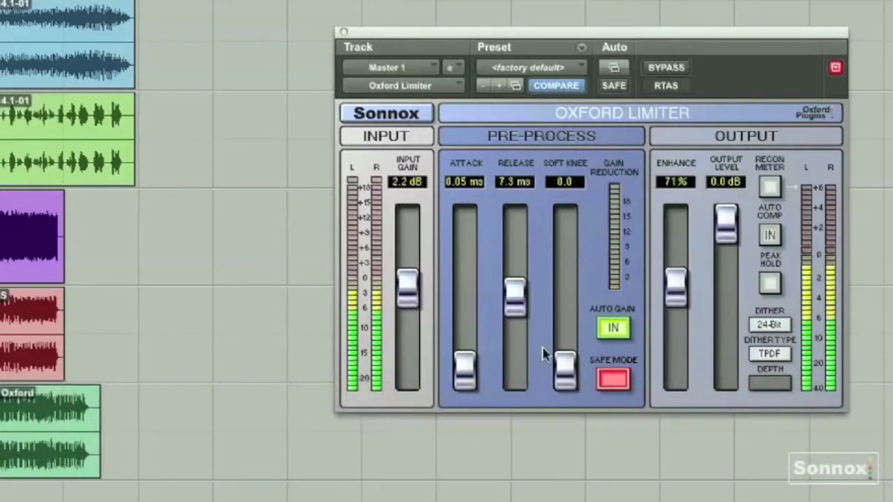
pyautogui.moveTo(474, 383); pyautogui.dragTo(466, 322)
pyautogui.moveTo(569, 376); pyautogui.dragTo(568, 241)
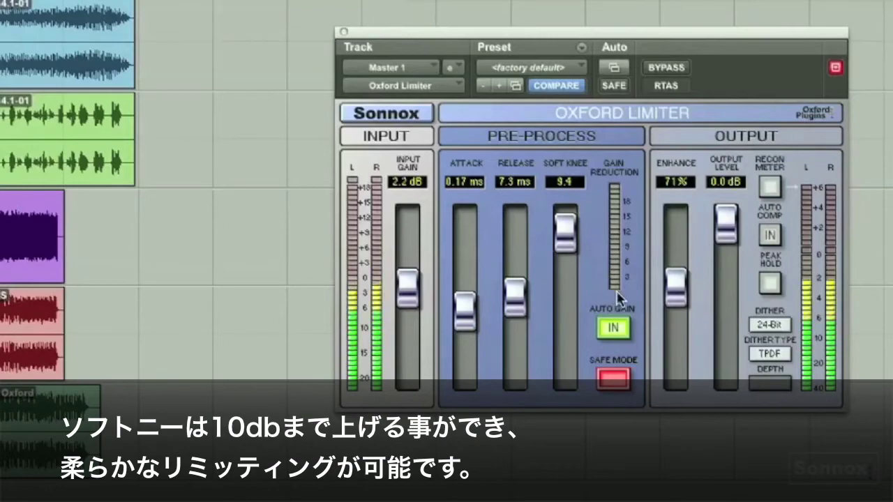
# Set the input gain to 2.7 dB and the output level to -0.11, and compare the result with the bypassed signal.
pyautogui.moveTo(412, 288); pyautogui.dragTo(413, 295)
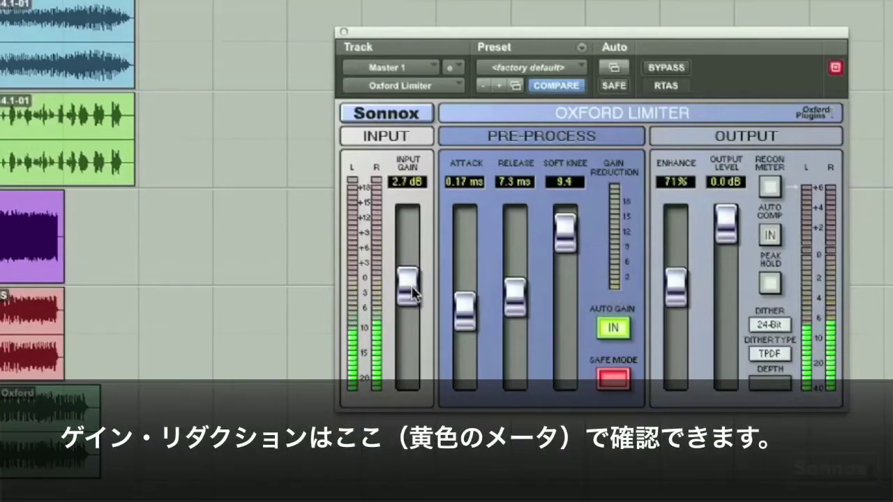
pyautogui.moveTo(731, 232); pyautogui.dragTo(725, 237)
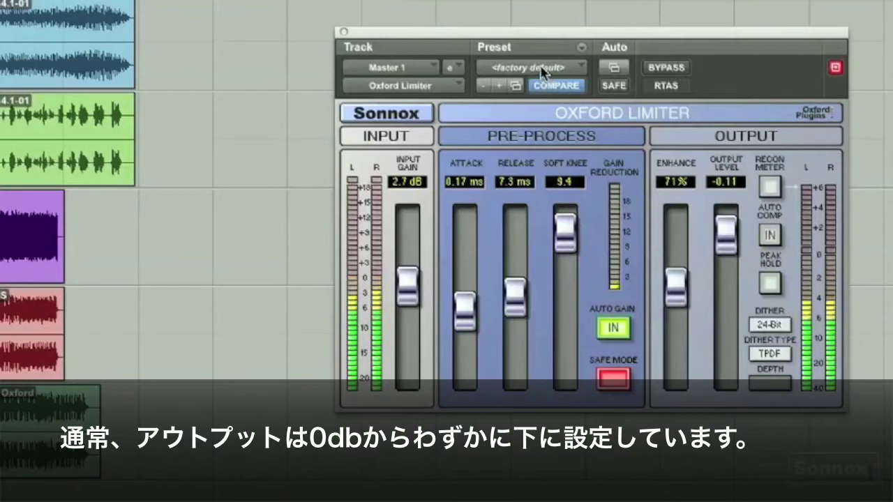
pyautogui.click(667, 68)
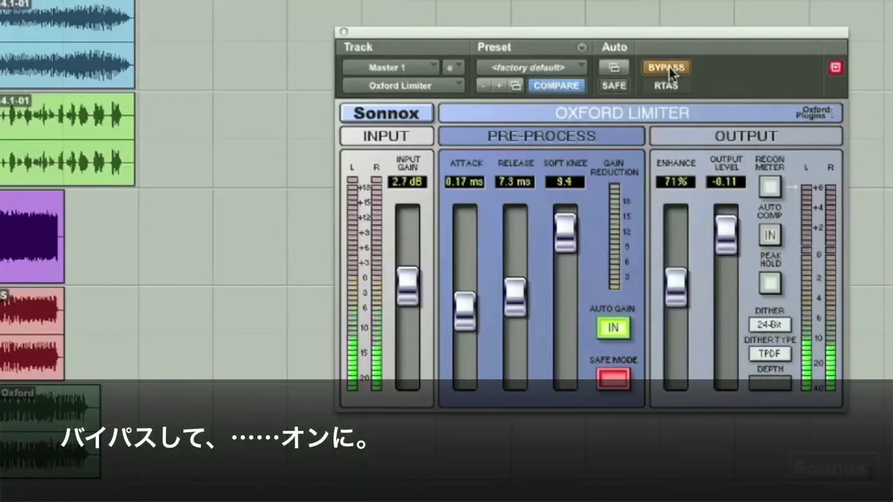
pyautogui.click(668, 69)
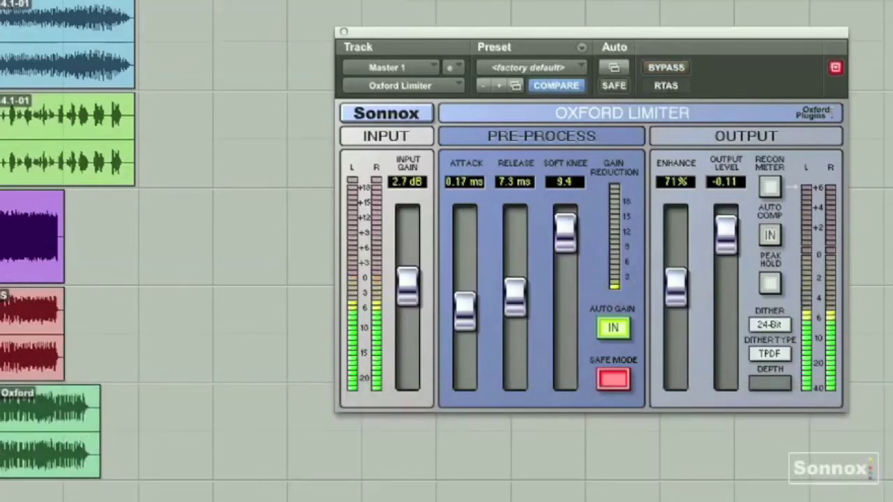
# Lower the output level to -10.0 and drive the input gain up to 17 dB to test extreme limiting.
pyautogui.moveTo(408, 298); pyautogui.dragTo(409, 292)
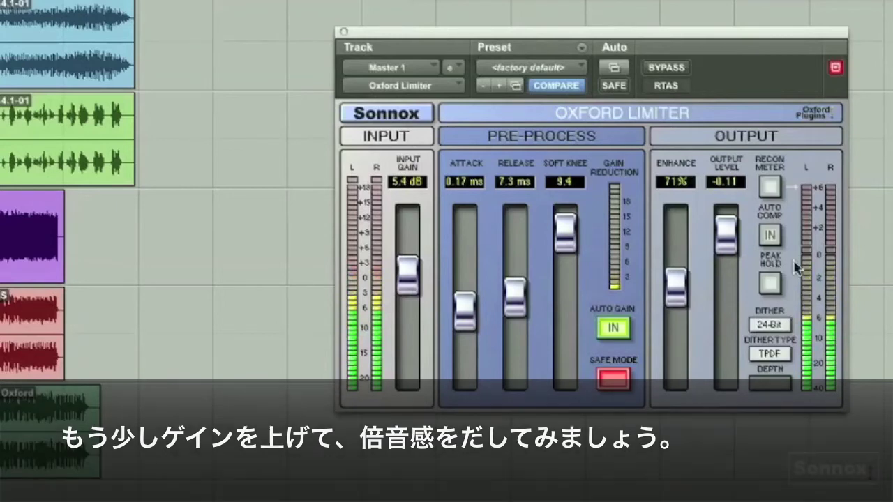
pyautogui.moveTo(727, 238); pyautogui.dragTo(727, 331)
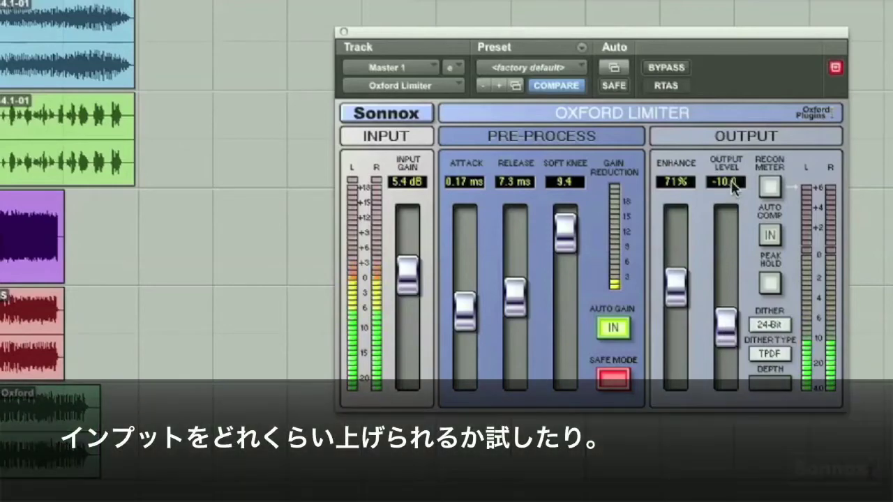
pyautogui.moveTo(410, 300); pyautogui.dragTo(411, 250)
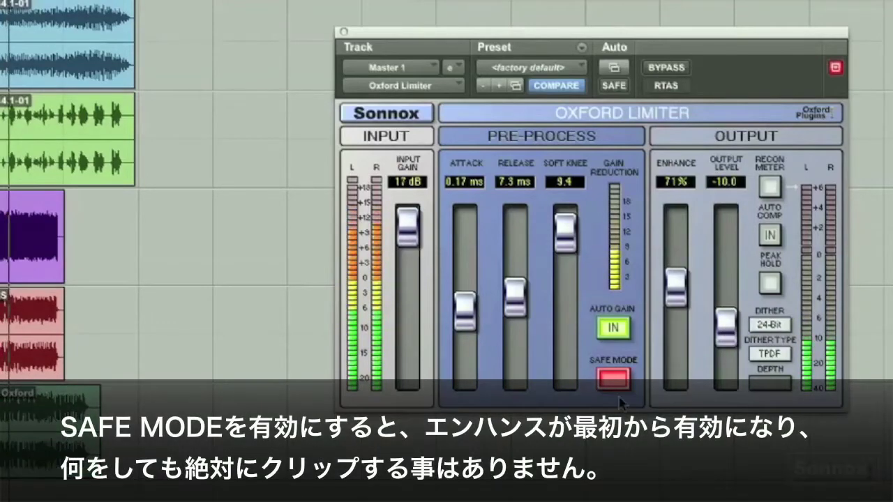
# Try an attack of 0.28 ms, a release of 4.9 ms and soft knee values of 10 and 4.2 on the overdriven signal.
pyautogui.moveTo(566, 245); pyautogui.dragTo(567, 216)
pyautogui.moveTo(515, 293); pyautogui.dragTo(514, 227)
pyautogui.moveTo(465, 309); pyautogui.dragTo(465, 288)
pyautogui.moveTo(516, 225); pyautogui.dragTo(515, 304)
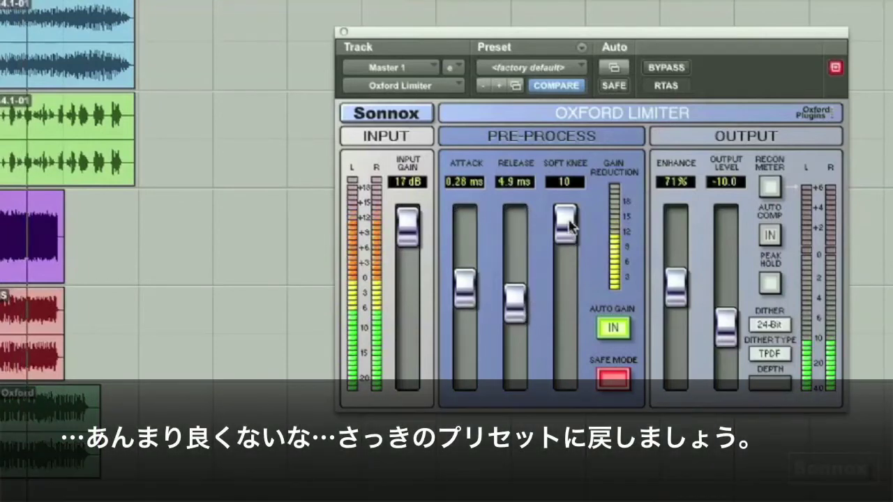
pyautogui.moveTo(566, 225); pyautogui.dragTo(578, 314)
# Load the RT BASIC preset and raise its input gain to 5.4 dB.
pyautogui.click(541, 68)
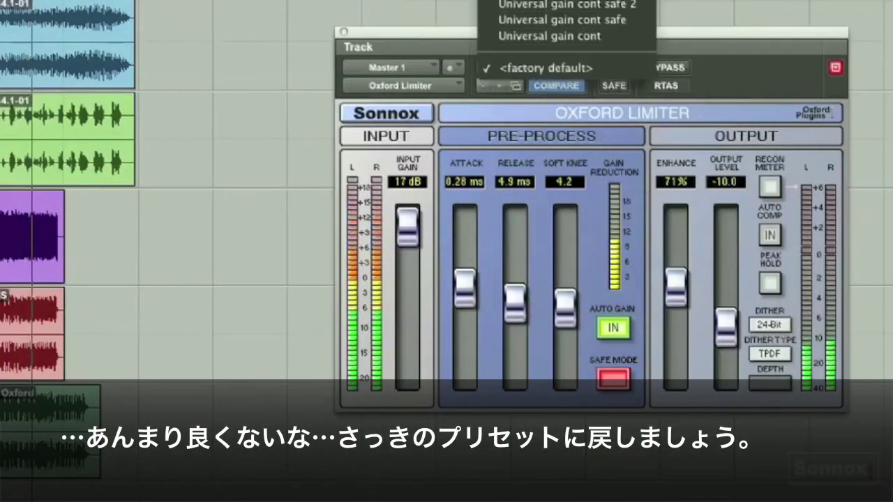
pyautogui.click(551, 4)
pyautogui.moveTo(404, 289)
pyautogui.mouseDown()
pyautogui.moveTo(407, 297)
pyautogui.moveTo(408, 278)
pyautogui.mouseUp()
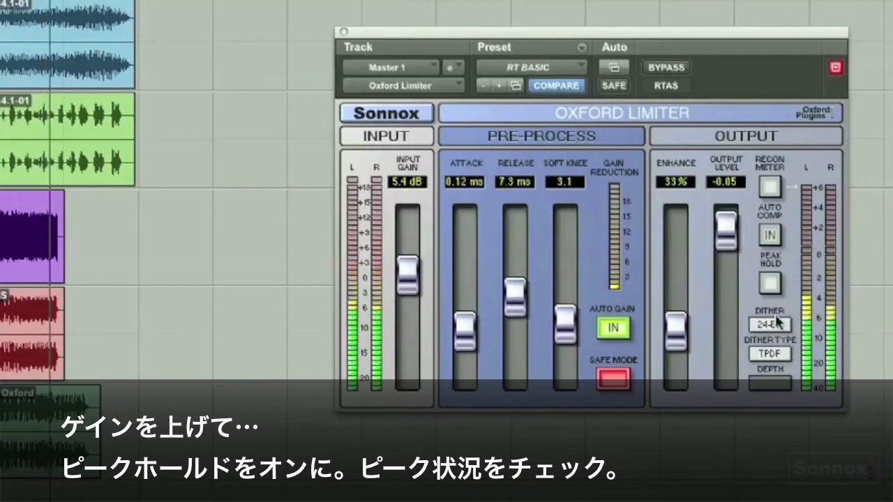
# Turn on Peak Hold for the output meter and compare the limited signal with the bypassed one.
pyautogui.click(769, 286)
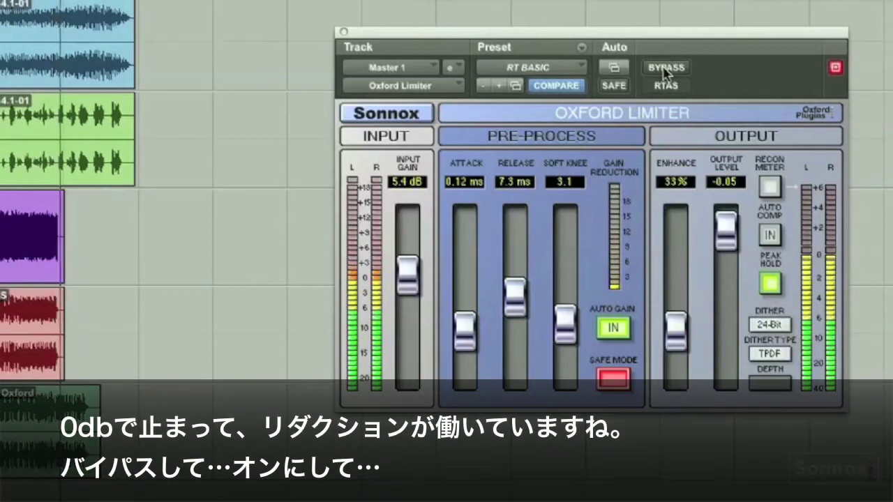
pyautogui.click(665, 67)
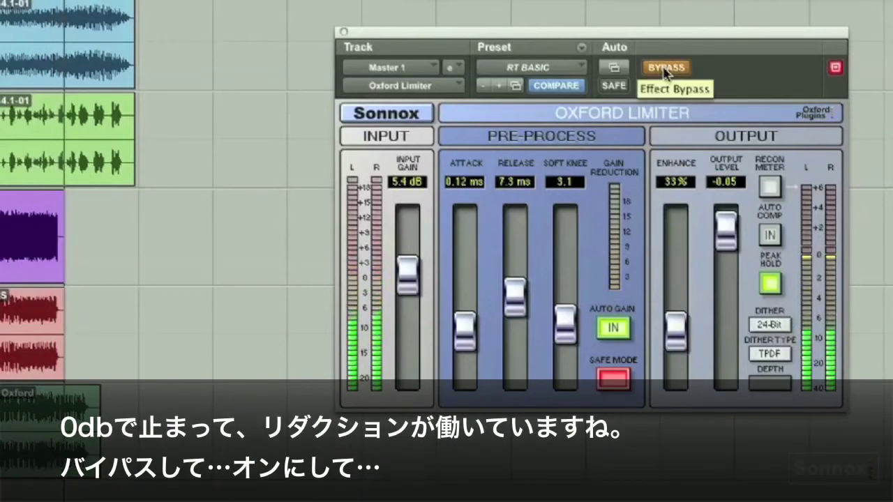
pyautogui.click(665, 69)
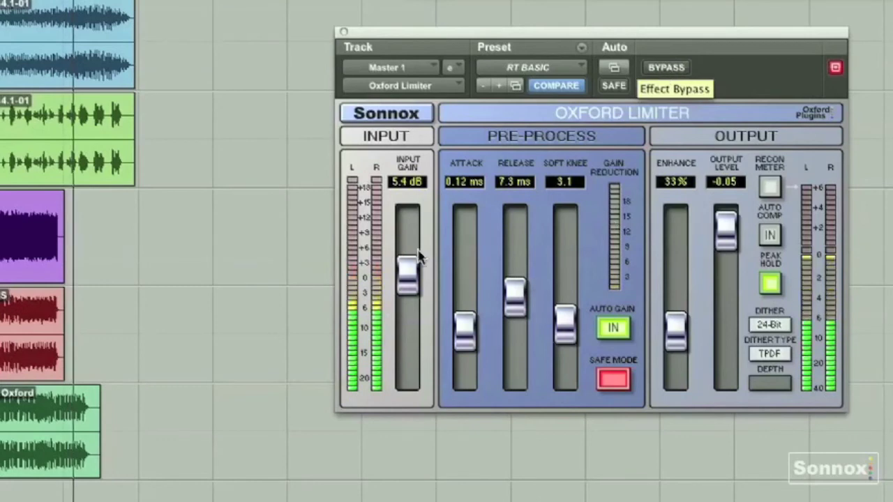
# Set the input gain to 3.2 dB and Enhance to 48%.
pyautogui.moveTo(408, 279); pyautogui.dragTo(410, 285)
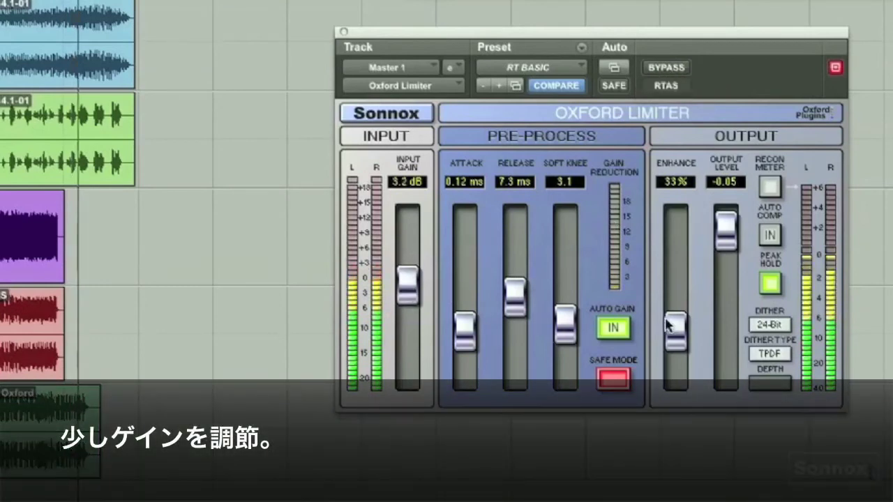
pyautogui.moveTo(674, 329); pyautogui.dragTo(674, 309)
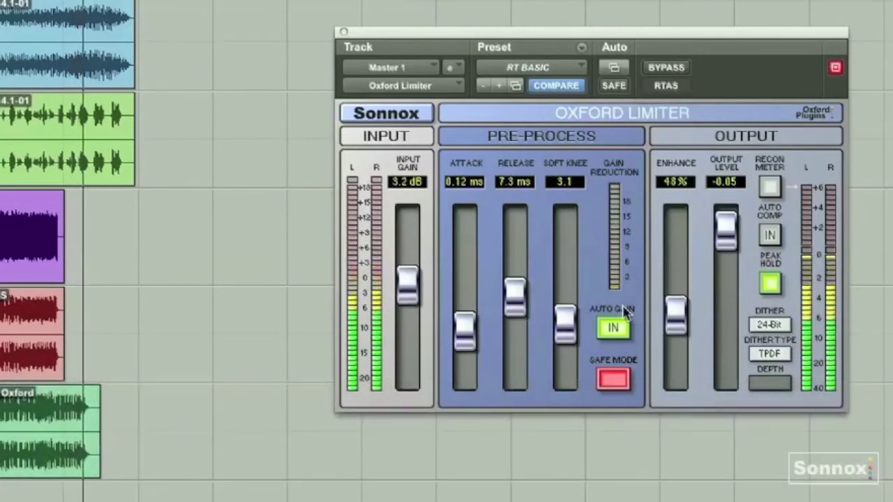